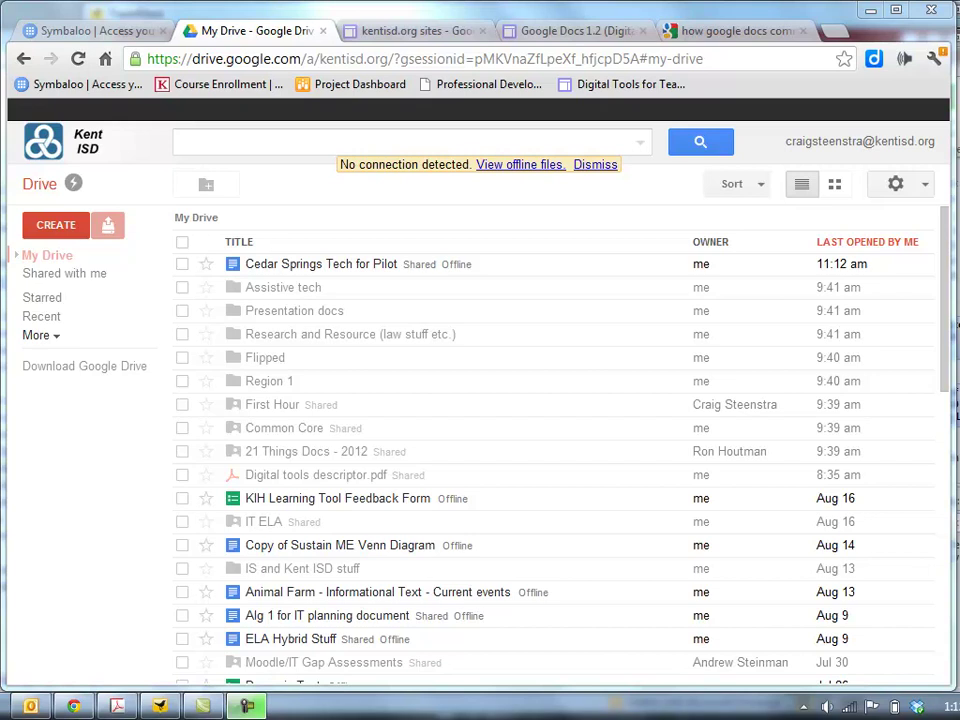
Dismiss the 'No connection detected' banner so My Drive comes back online
left_click(597, 165)
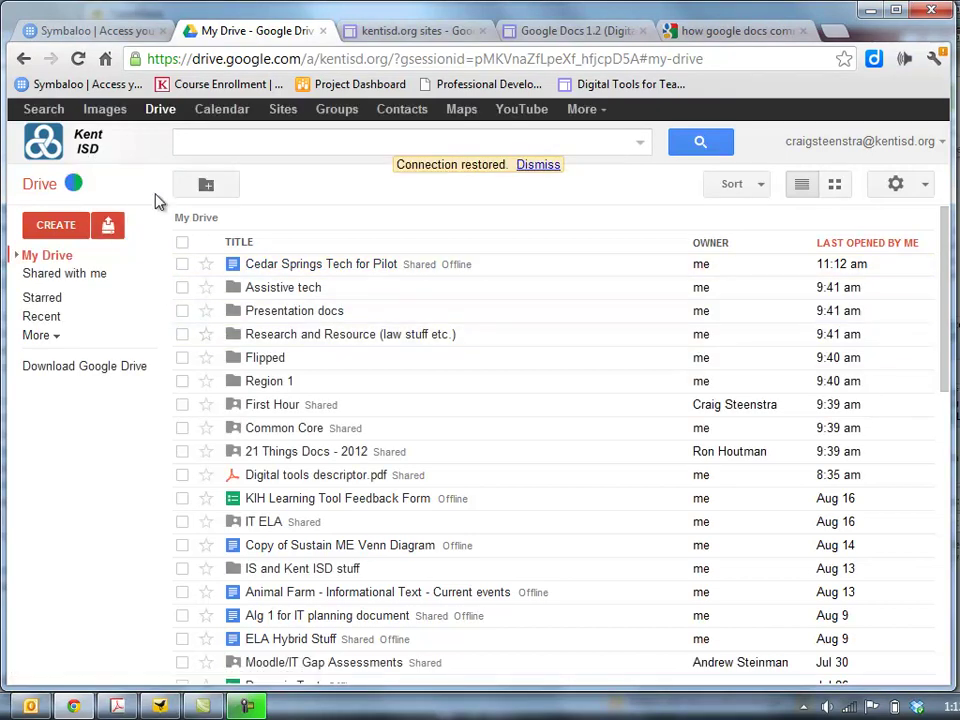
Create a new folder named with the student's name followed by 'English 1 1st Hour'
left_click(68, 233)
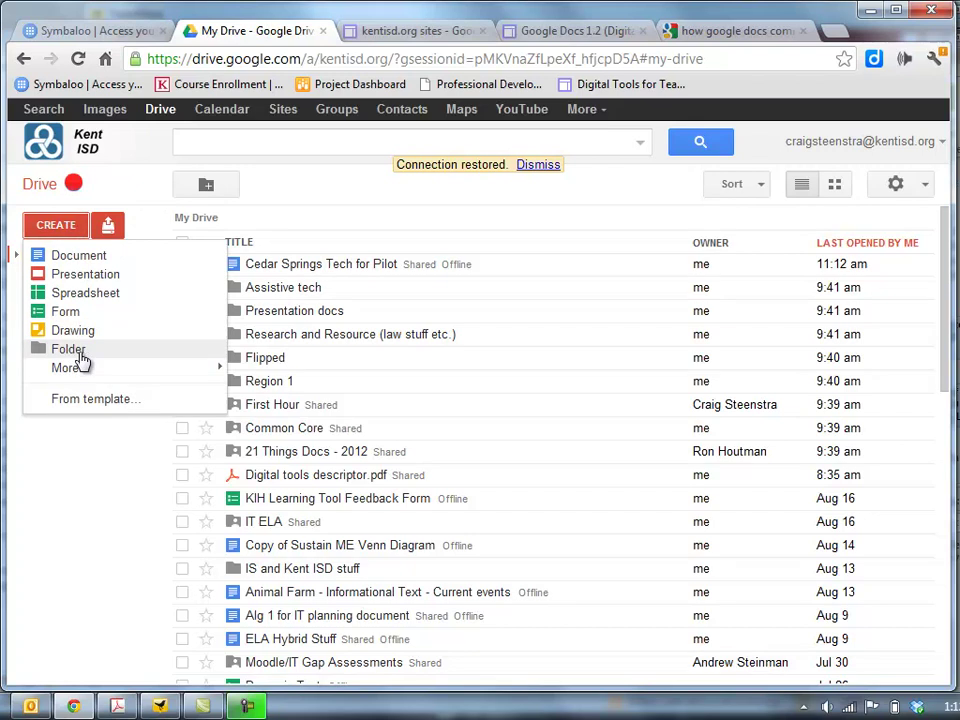
left_click(78, 354)
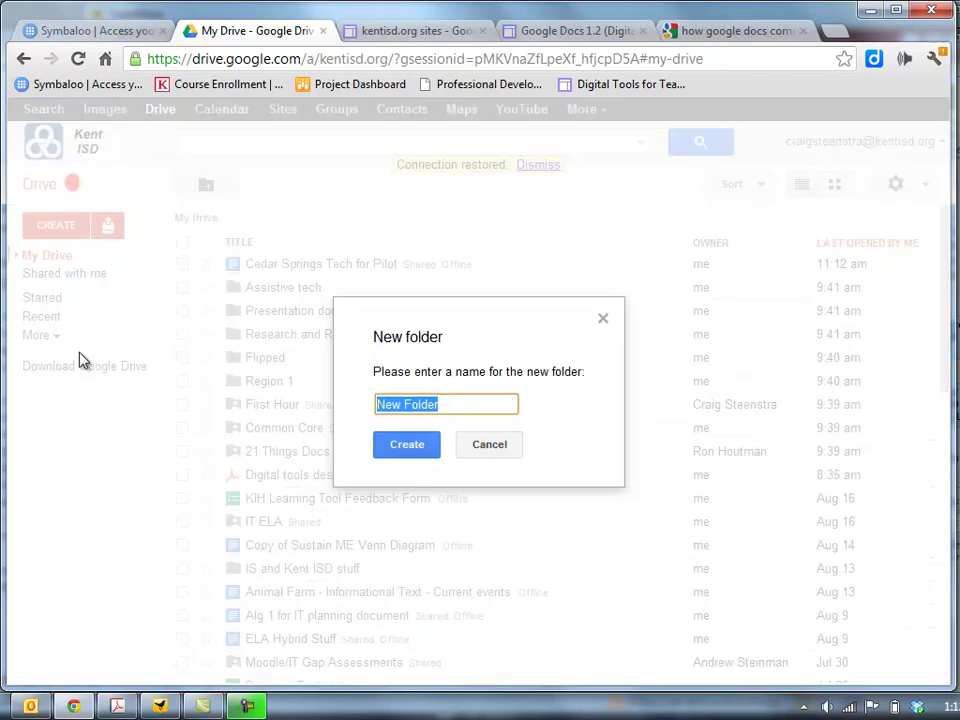
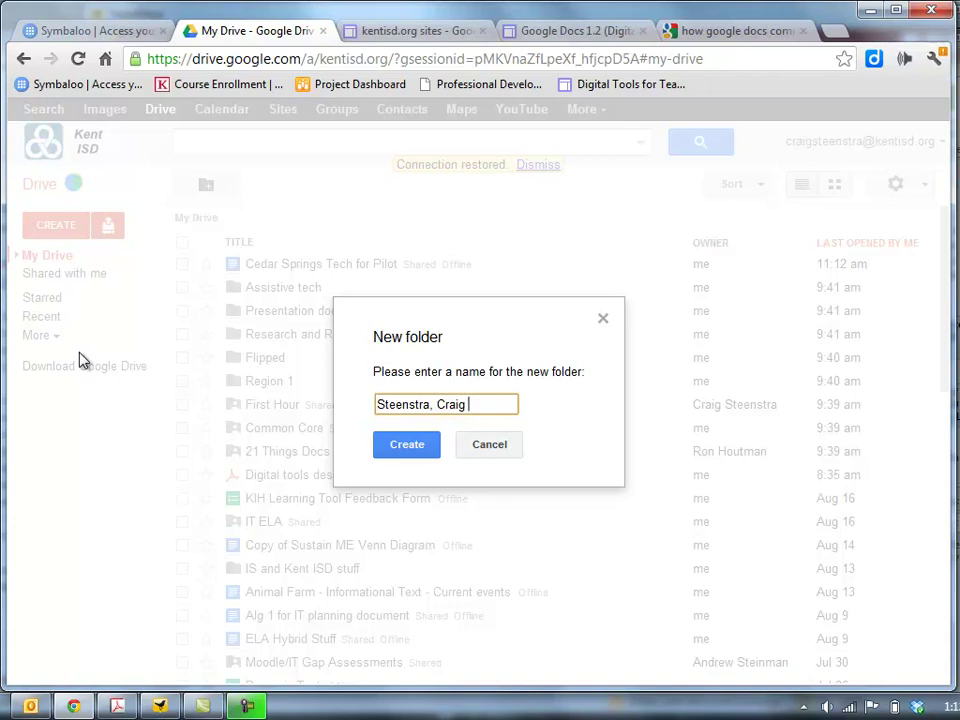
type(" English 1")
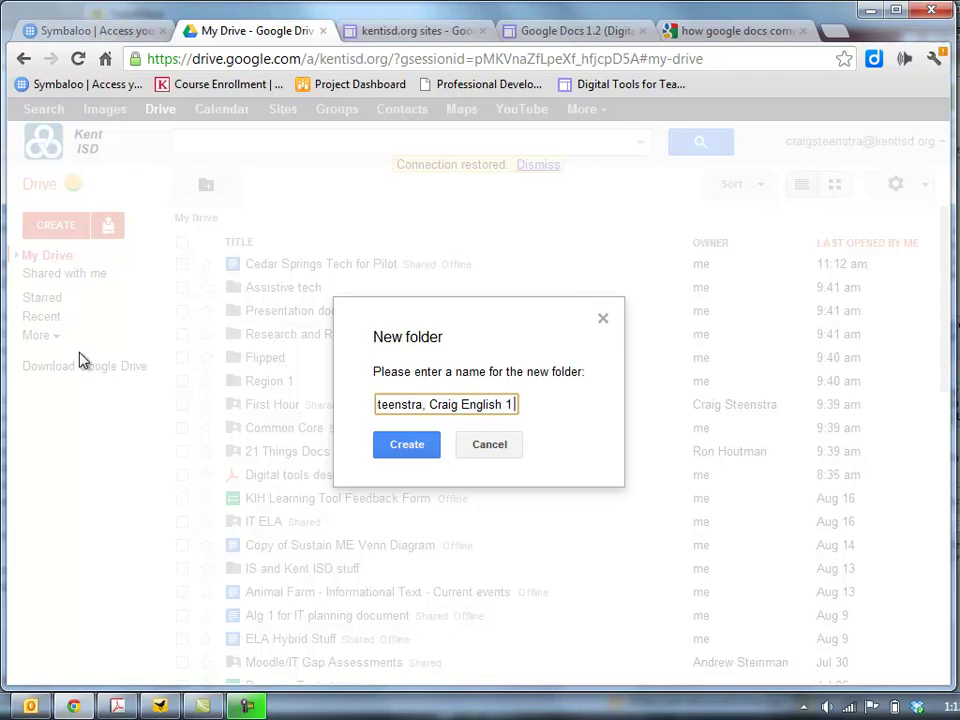
type("1s")
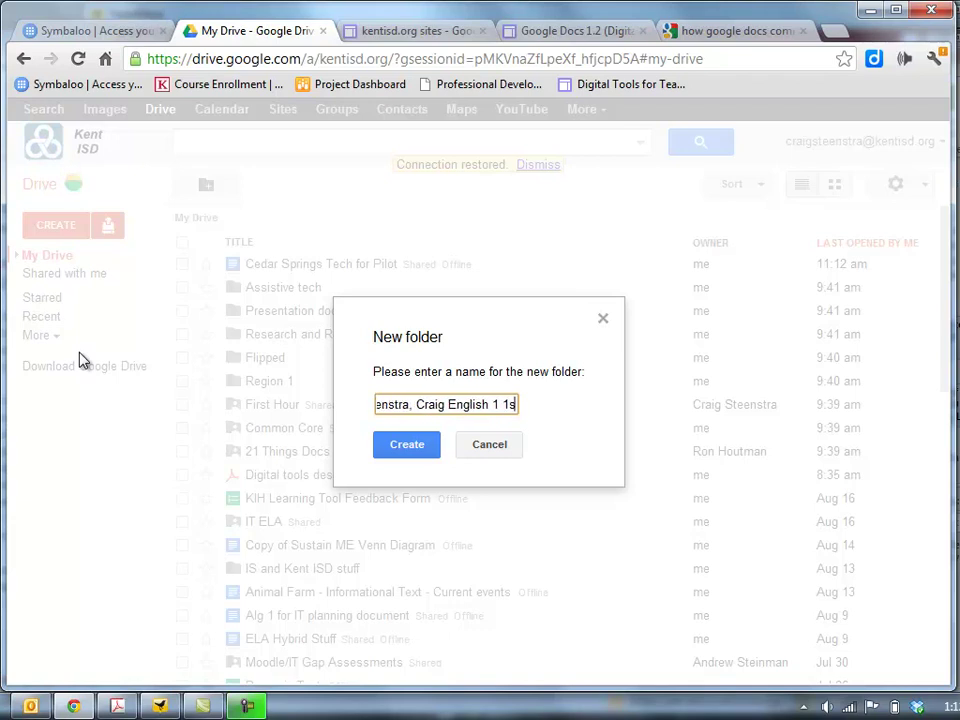
type("t Hour")
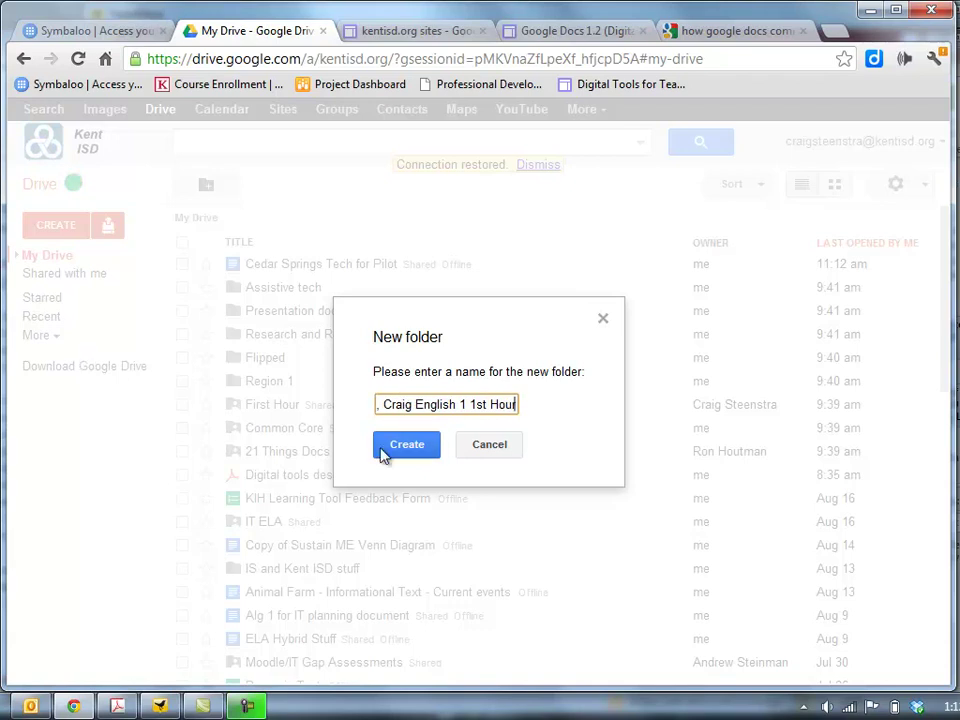
left_click(405, 447)
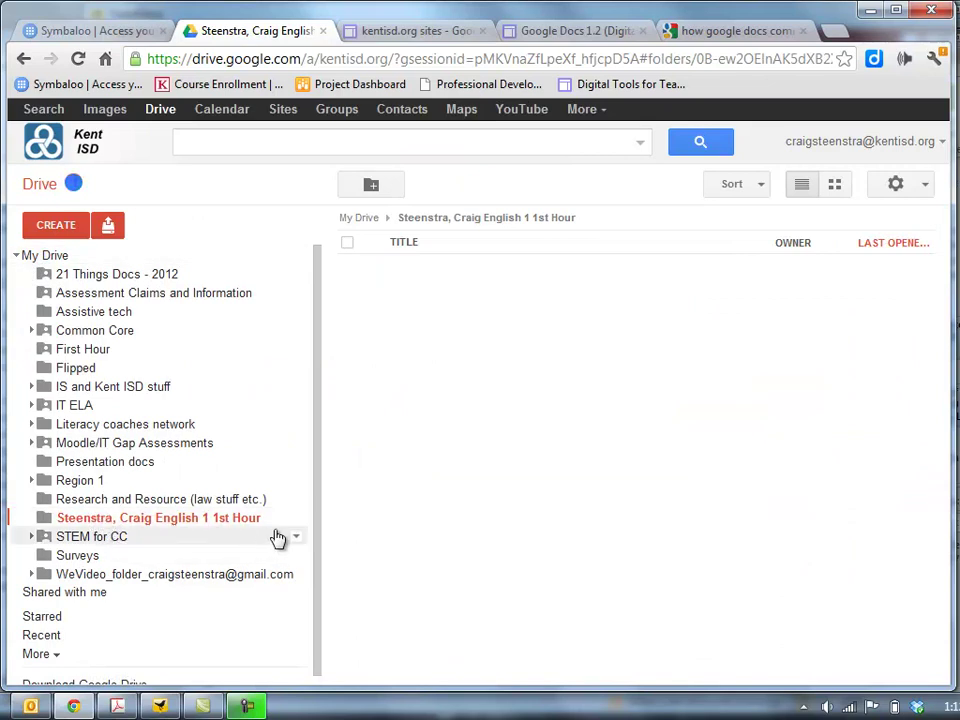
Share the class folder with the student's outside e-mail address, confirming the outside-domain warning
left_click(295, 520)
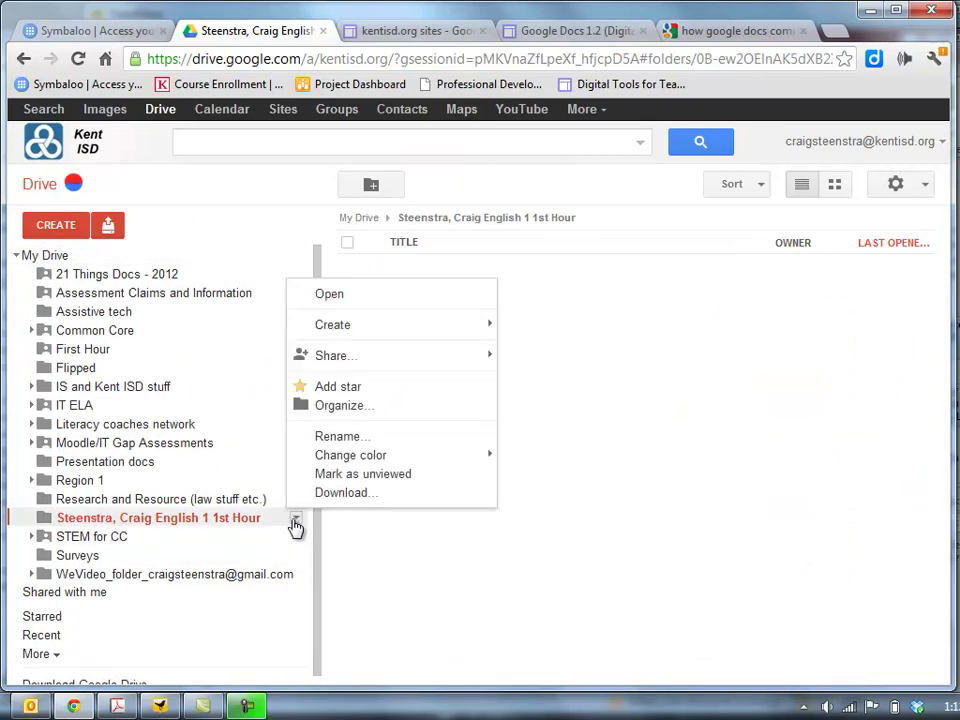
mouse_move(369, 360)
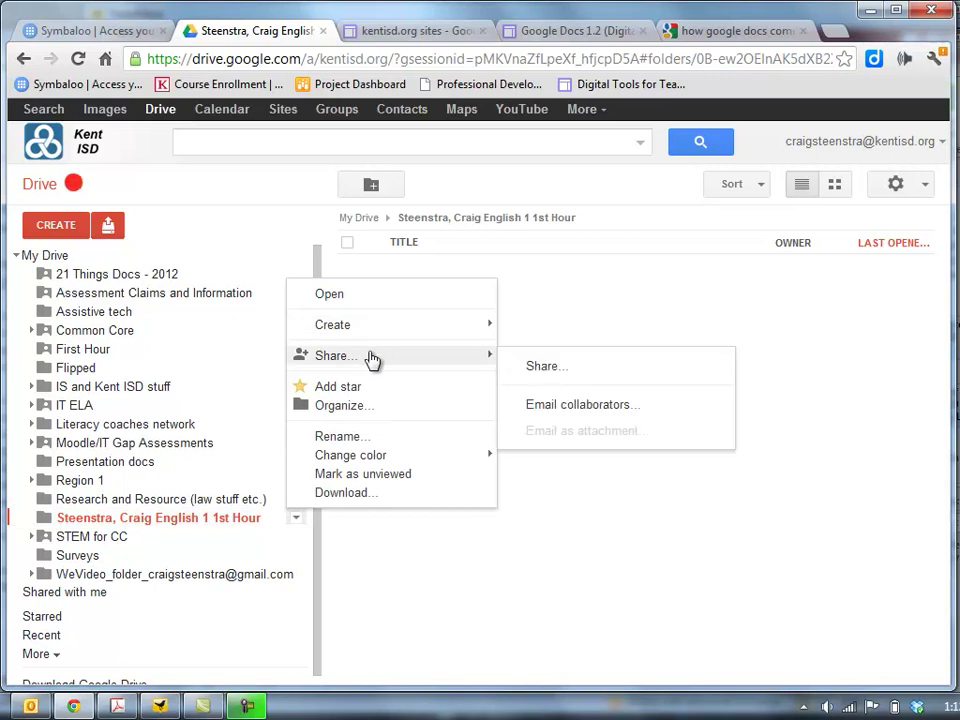
left_click(574, 377)
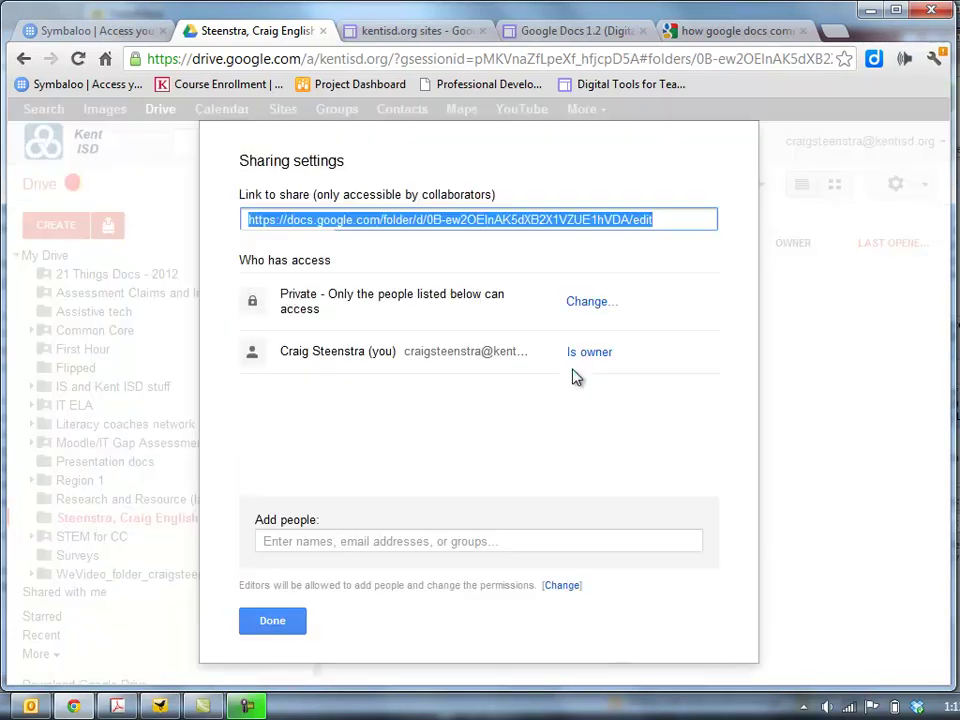
left_click(352, 540)
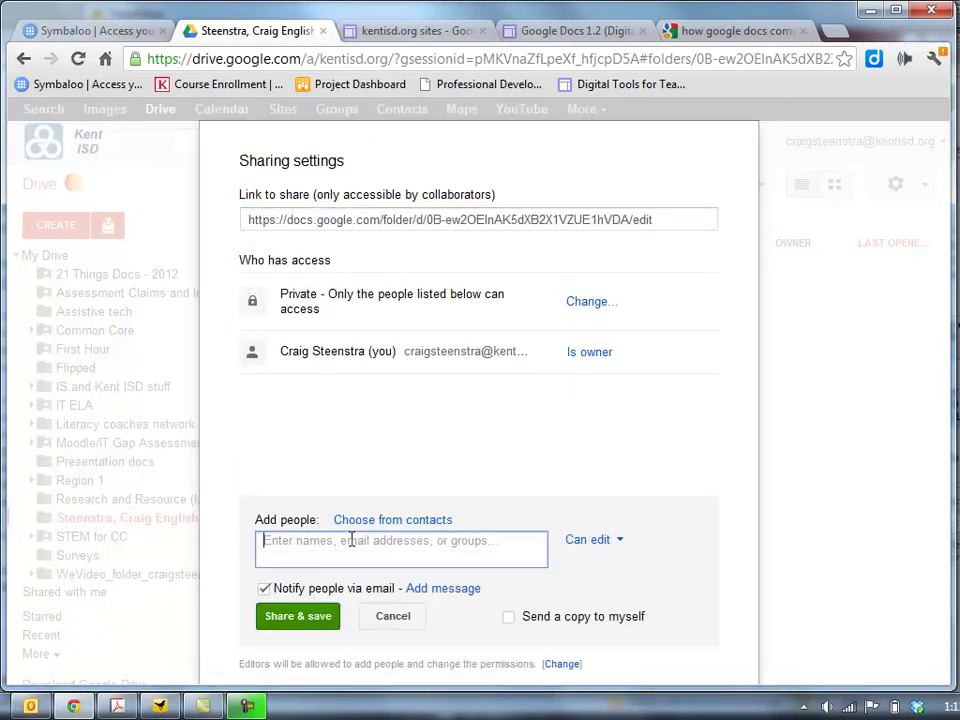
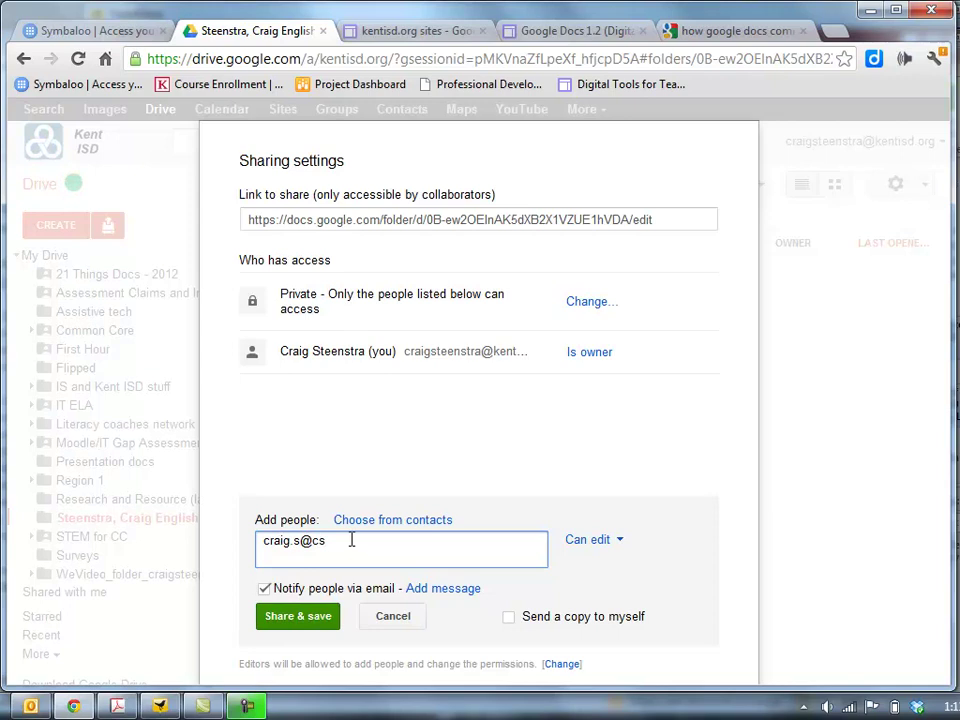
left_click(292, 617)
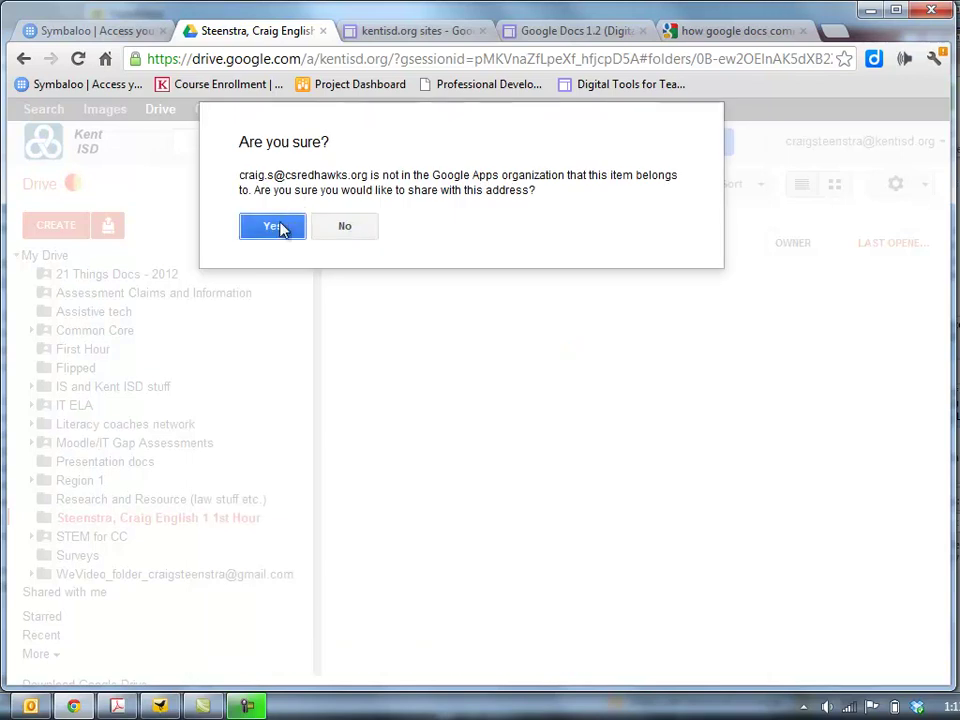
left_click(281, 227)
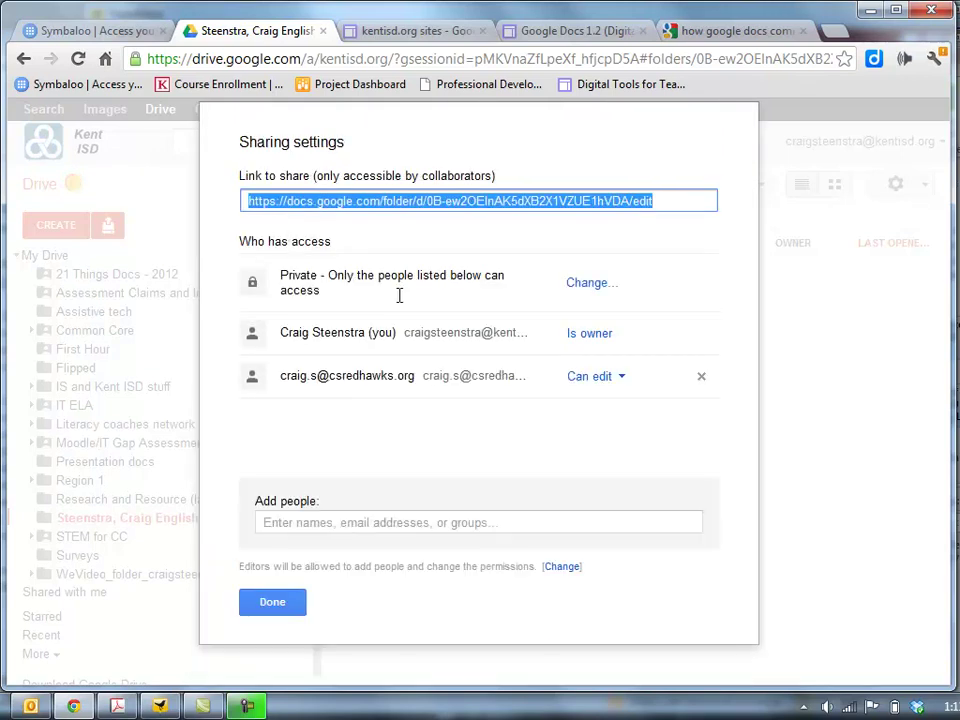
Change the student's access to Can view, save and confirm the change
left_click(626, 380)
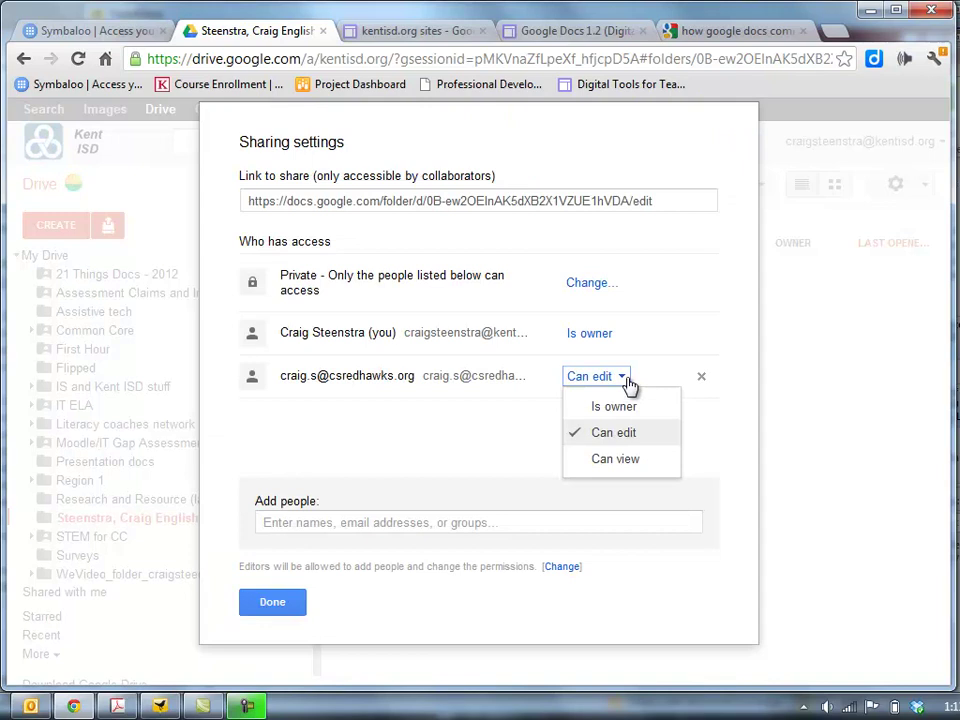
left_click(601, 467)
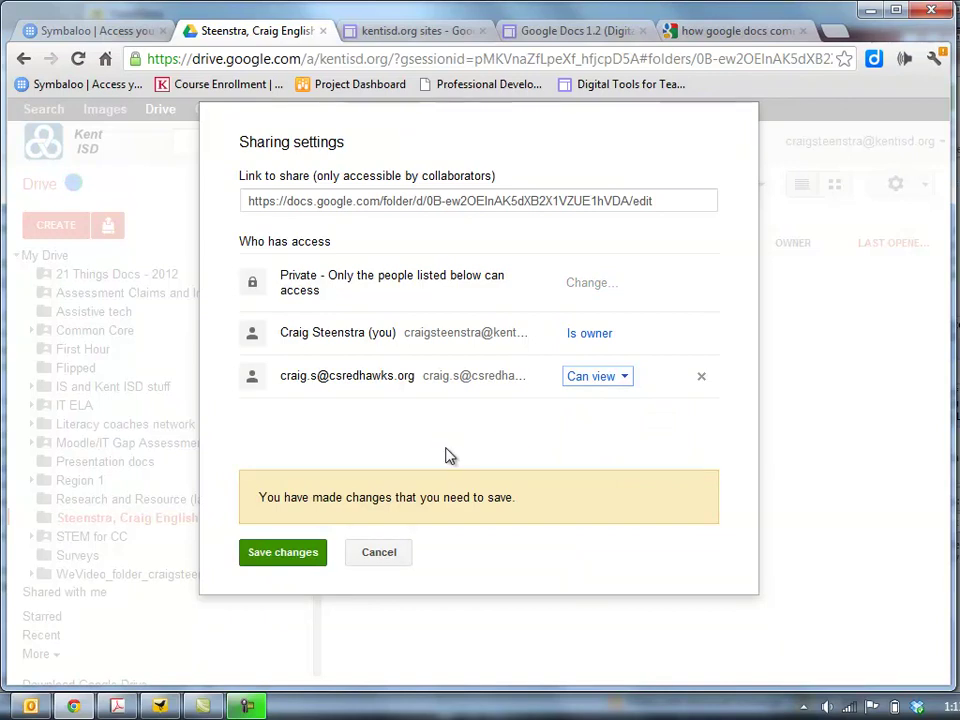
left_click(278, 554)
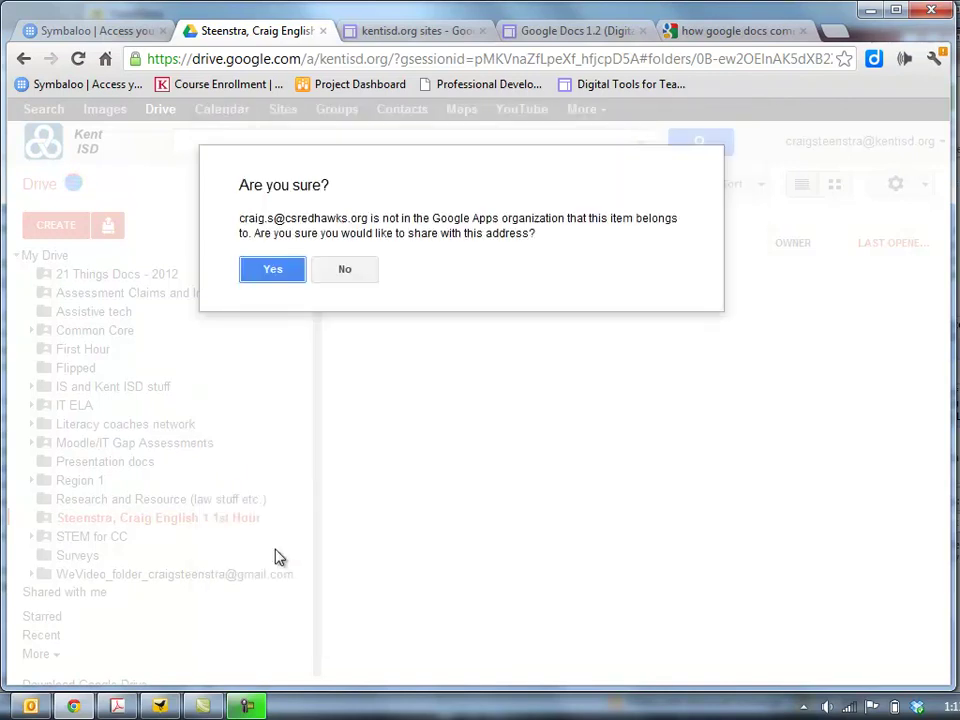
left_click(272, 270)
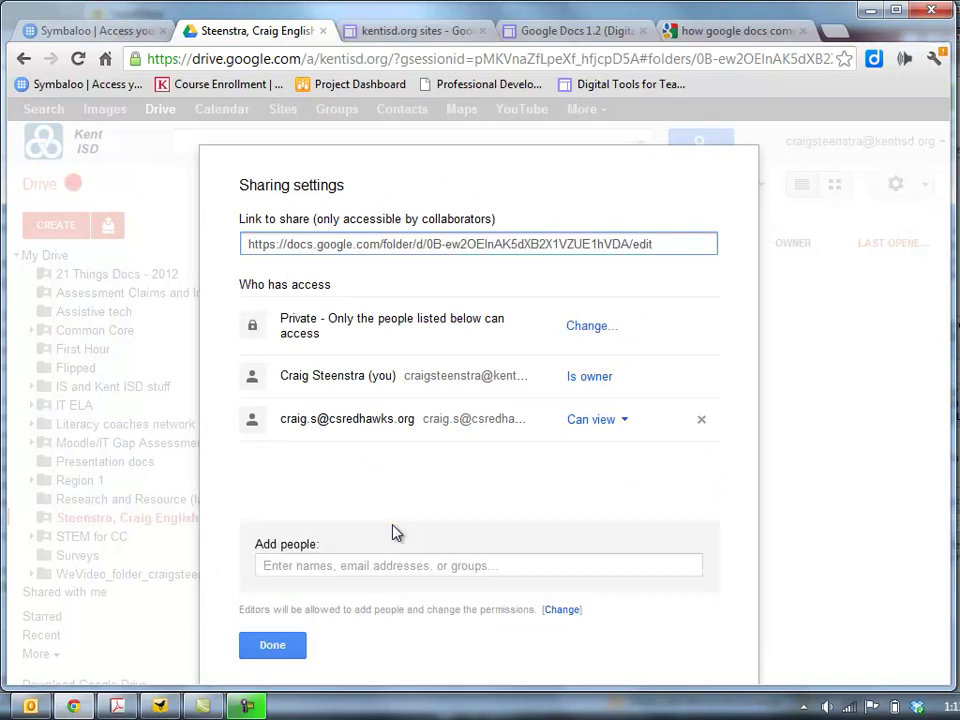
left_click(282, 652)
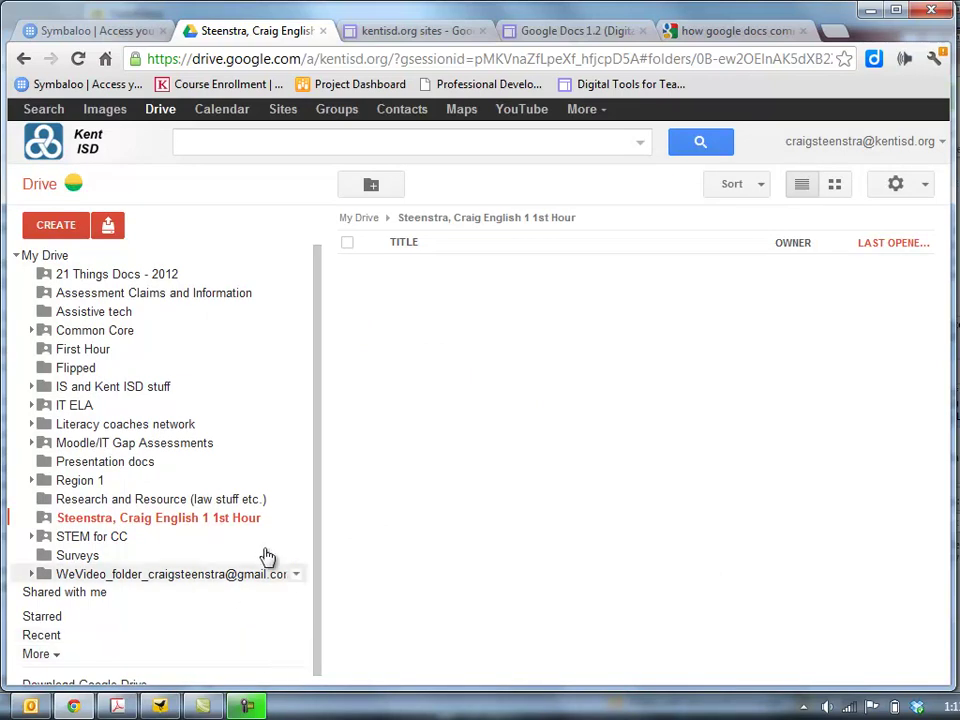
Go to My Drive and drag Cedar Springs Tech for Pilot into a folder in the sidebar
left_click(46, 255)
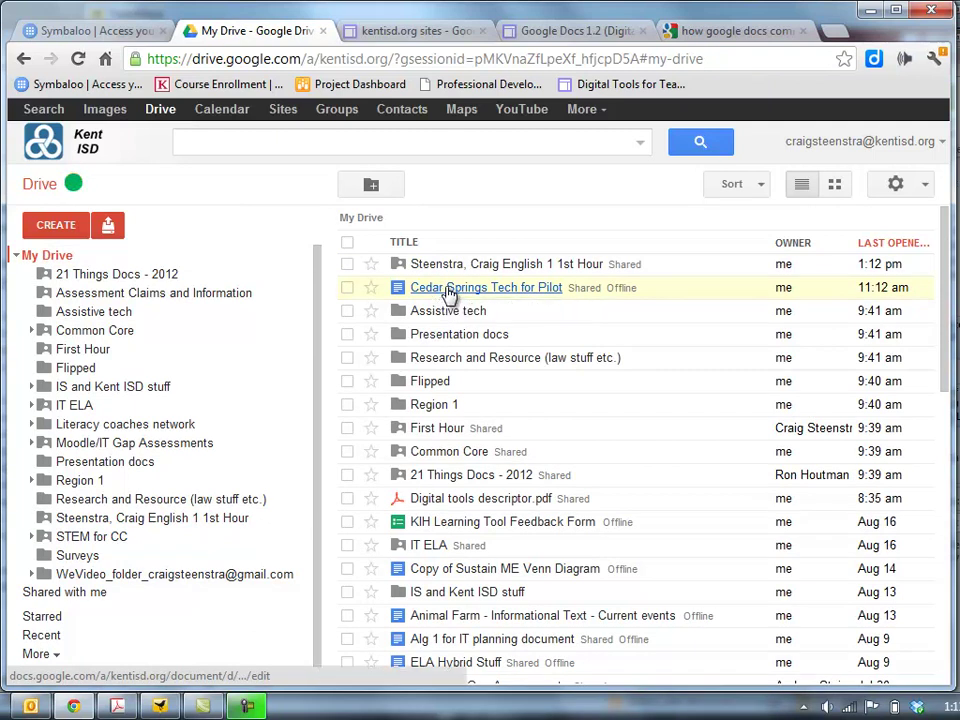
left_click_drag(450, 291, 63, 526)
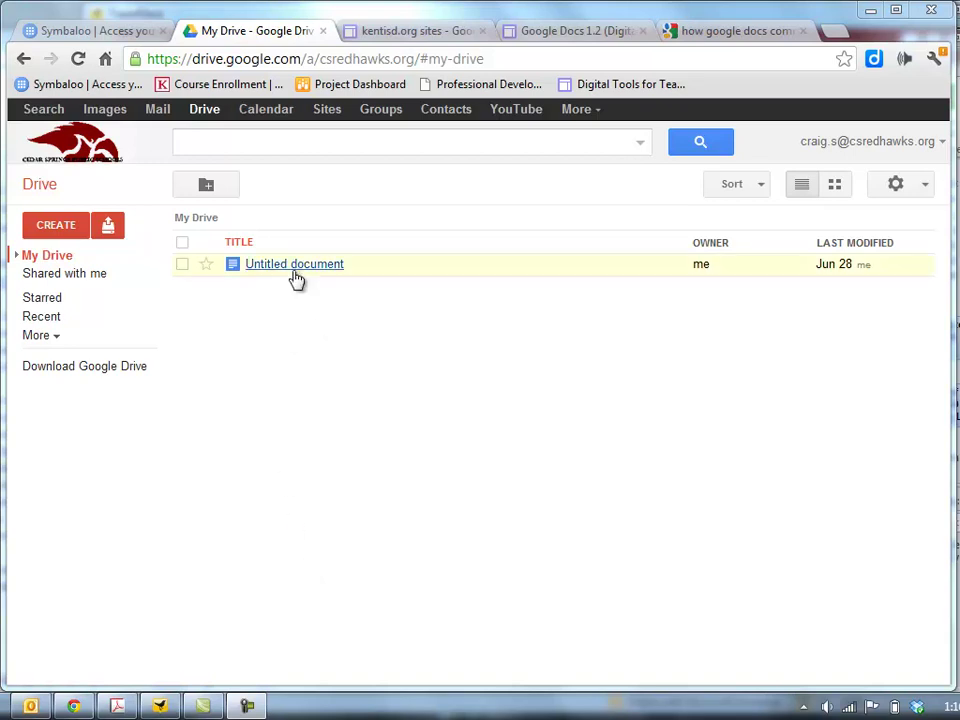
Show the Shared with me list, where the English 1 1st Hour folder appears
left_click(86, 286)
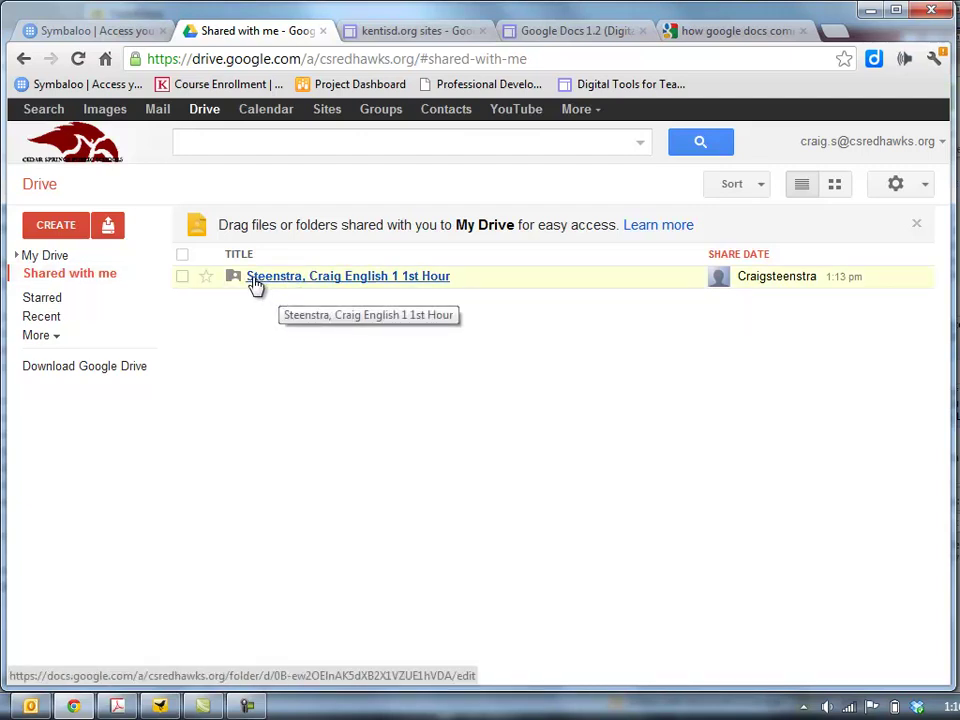
Create a folder named 'English 1 First Hour' in My Drive
left_click(60, 258)
left_click(57, 234)
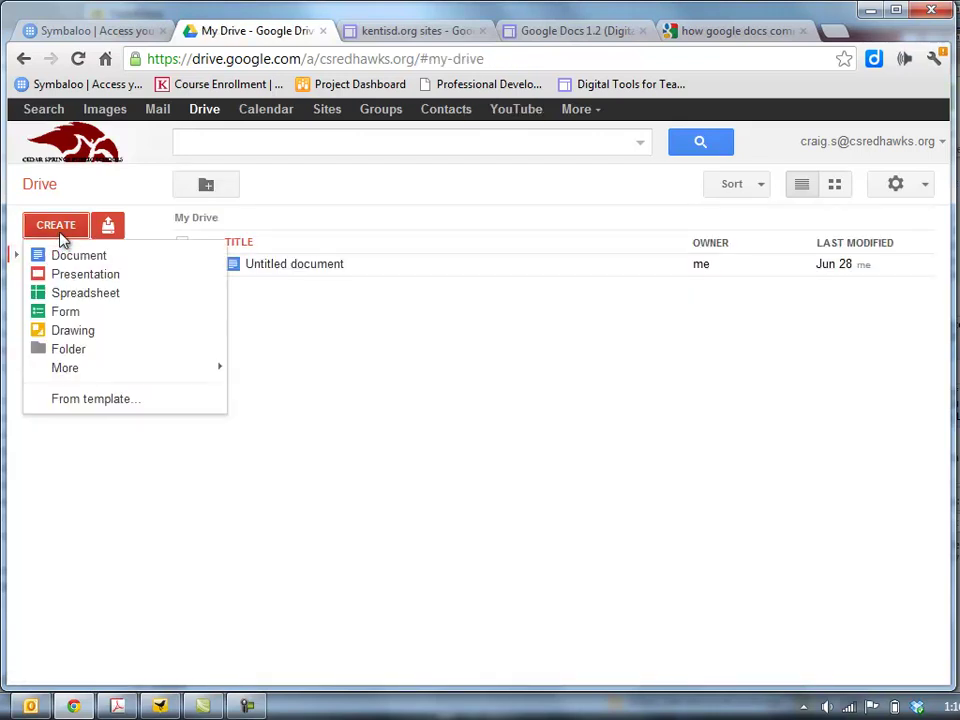
left_click(70, 349)
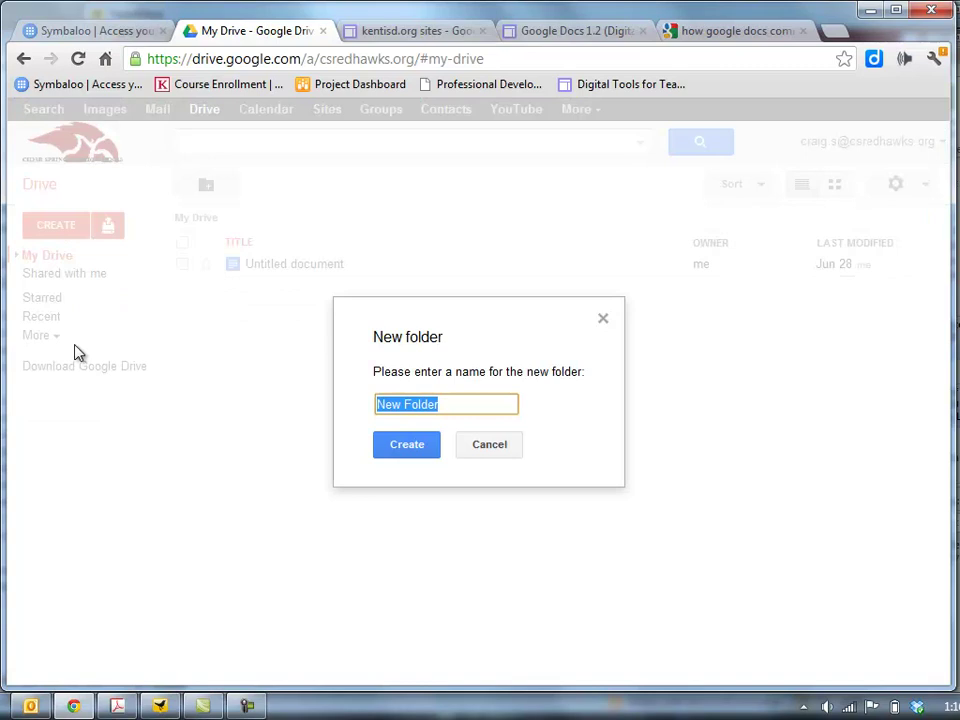
type("English ")
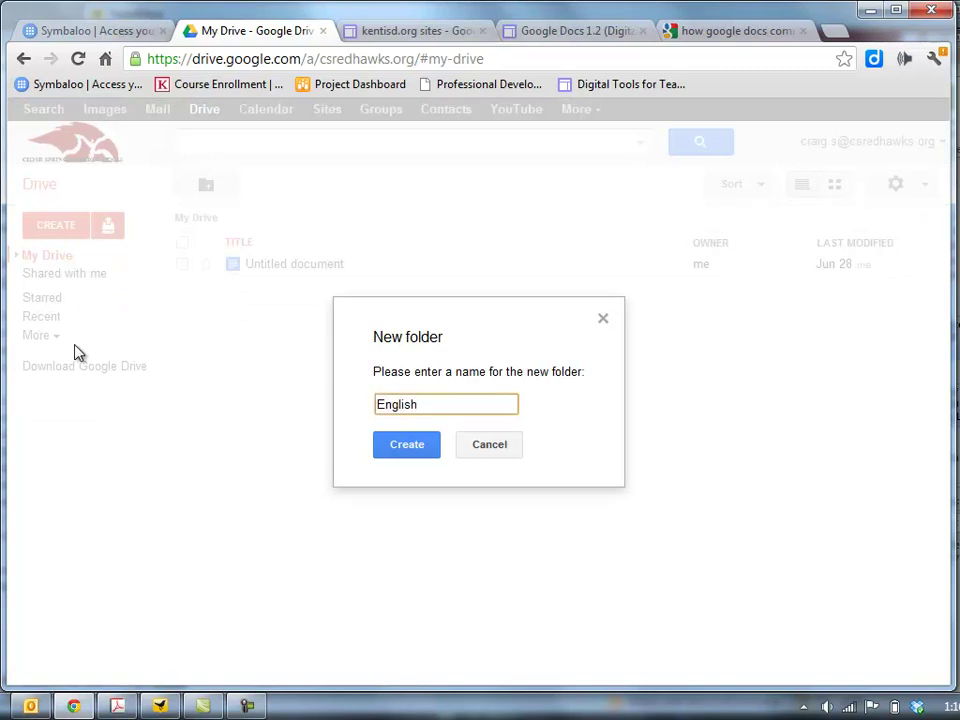
type("1 First Hour")
left_click(394, 450)
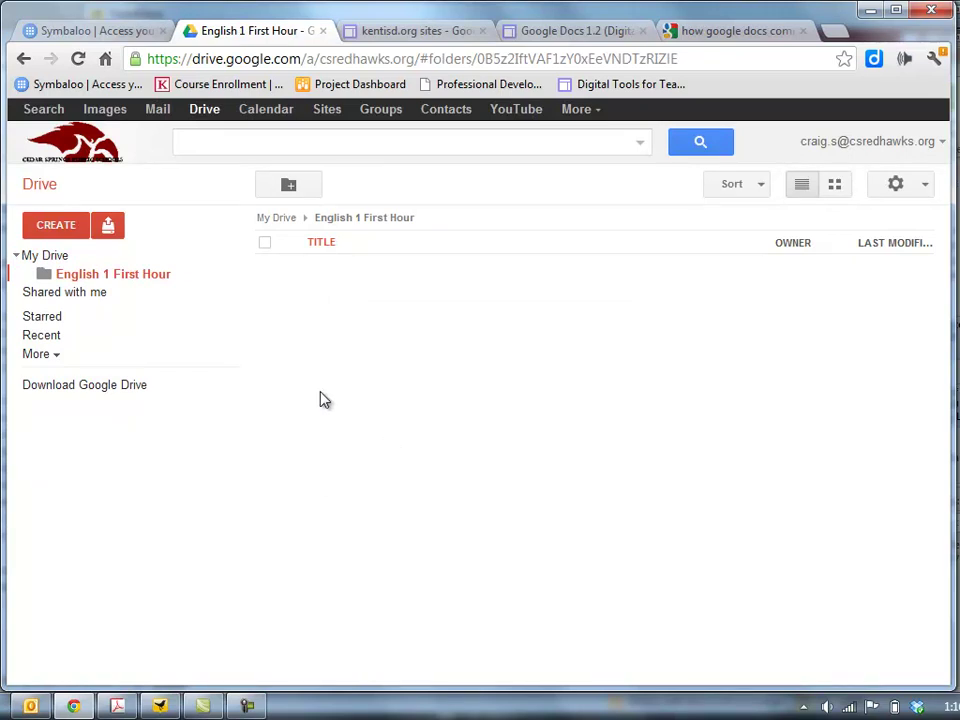
Drag the student's shared 1st Hour folder into English 1 First Hour, then open it there
left_click(43, 299)
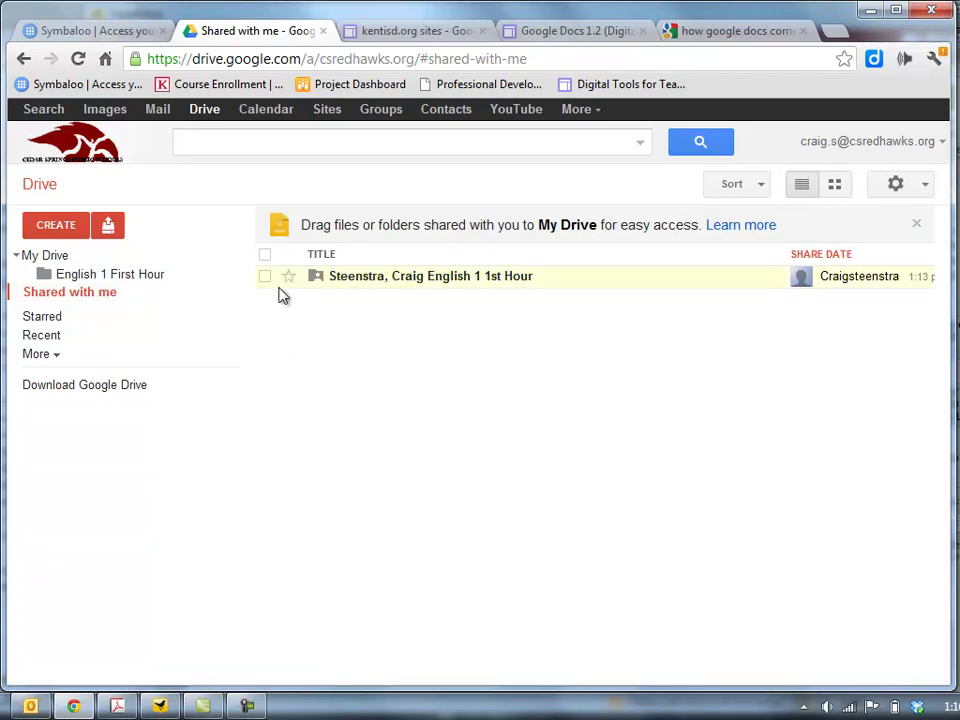
left_click_drag(377, 287, 97, 272)
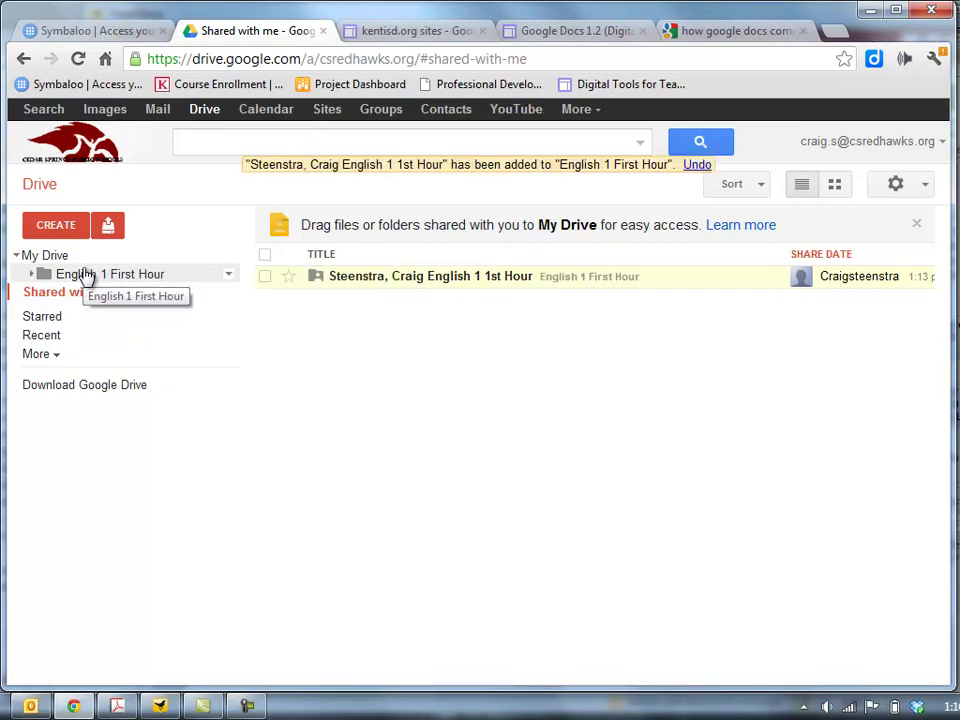
left_click(47, 257)
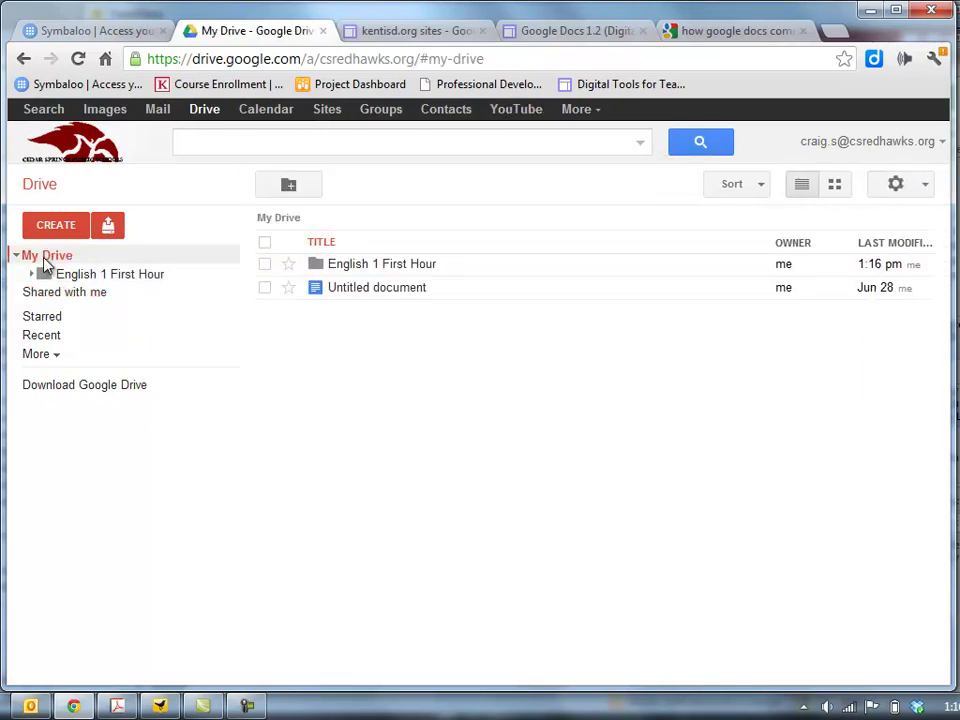
left_click(80, 278)
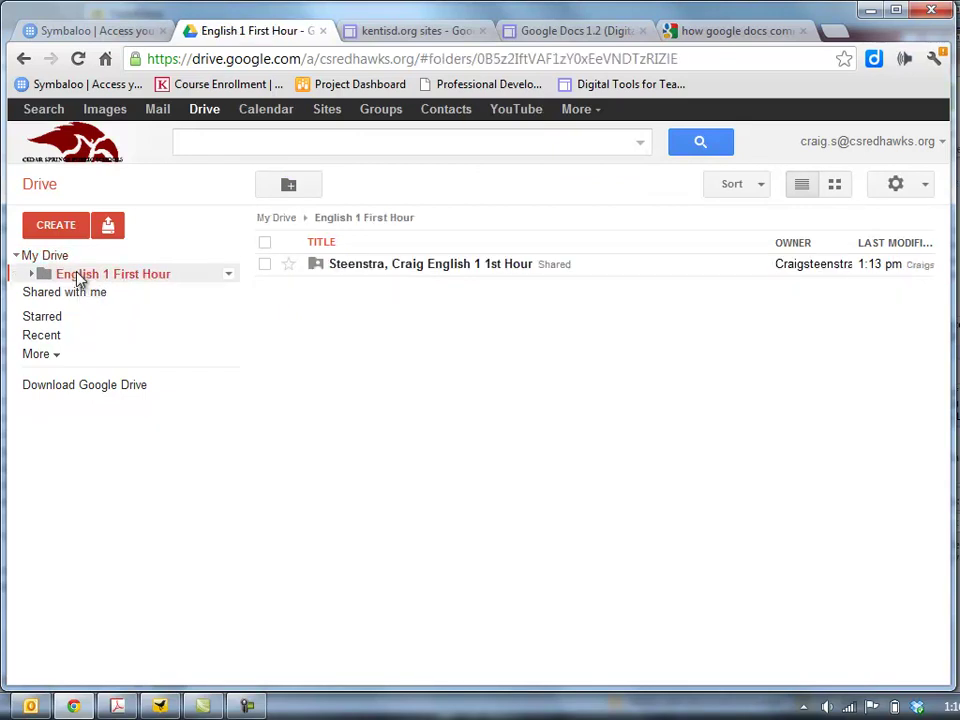
left_click(361, 265)
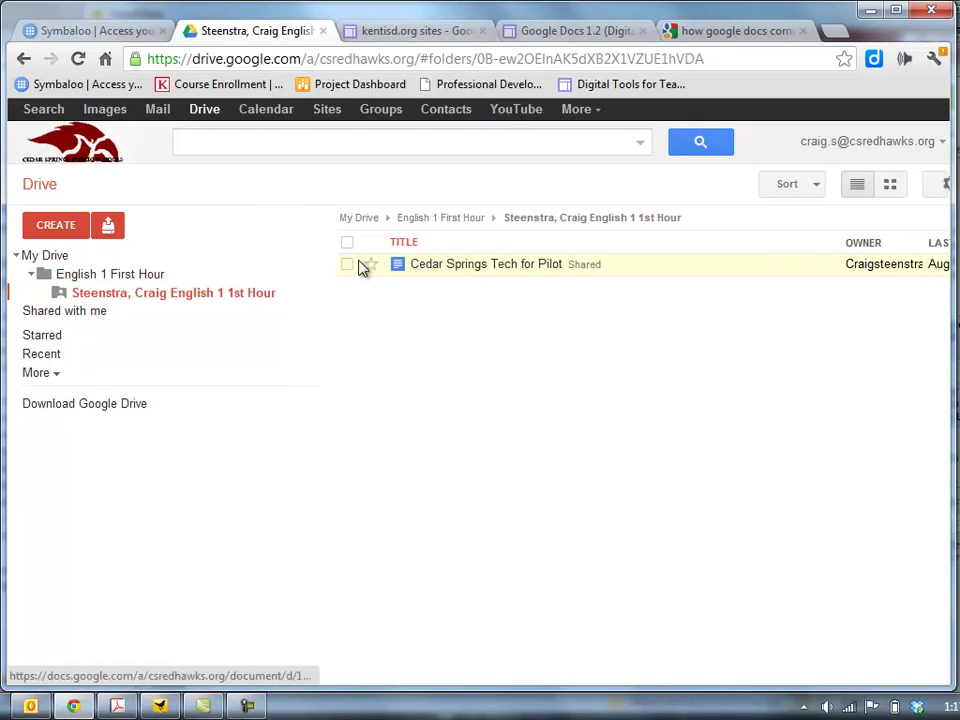
Open Cedar Springs Tech for Pilot in Docs, start then cancel a comment, and return to Drive
left_click(445, 268)
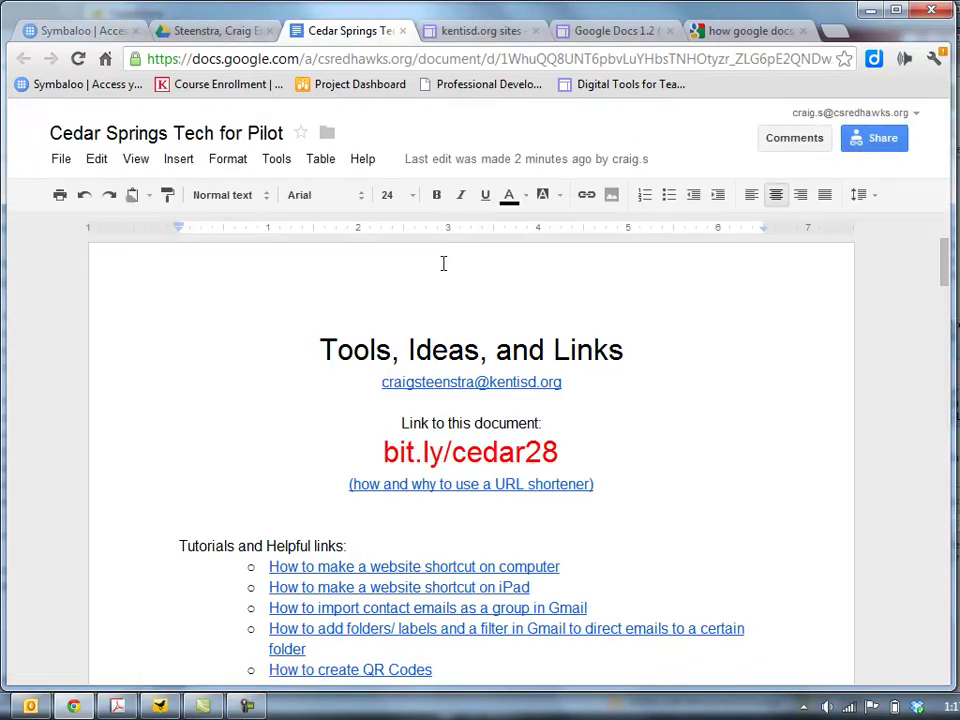
left_click(177, 161)
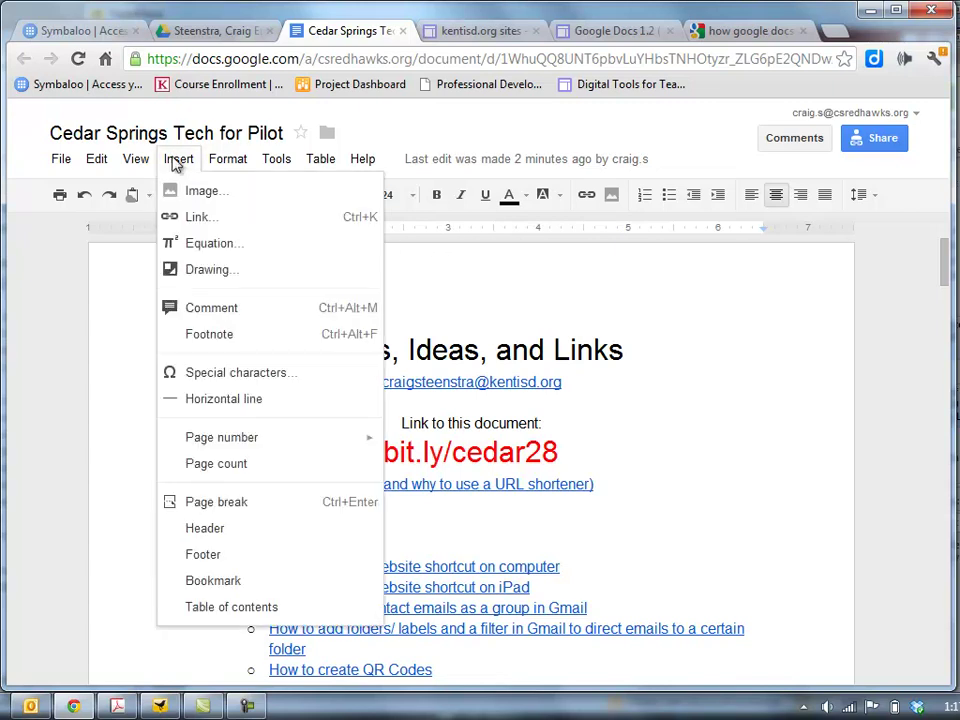
left_click(250, 310)
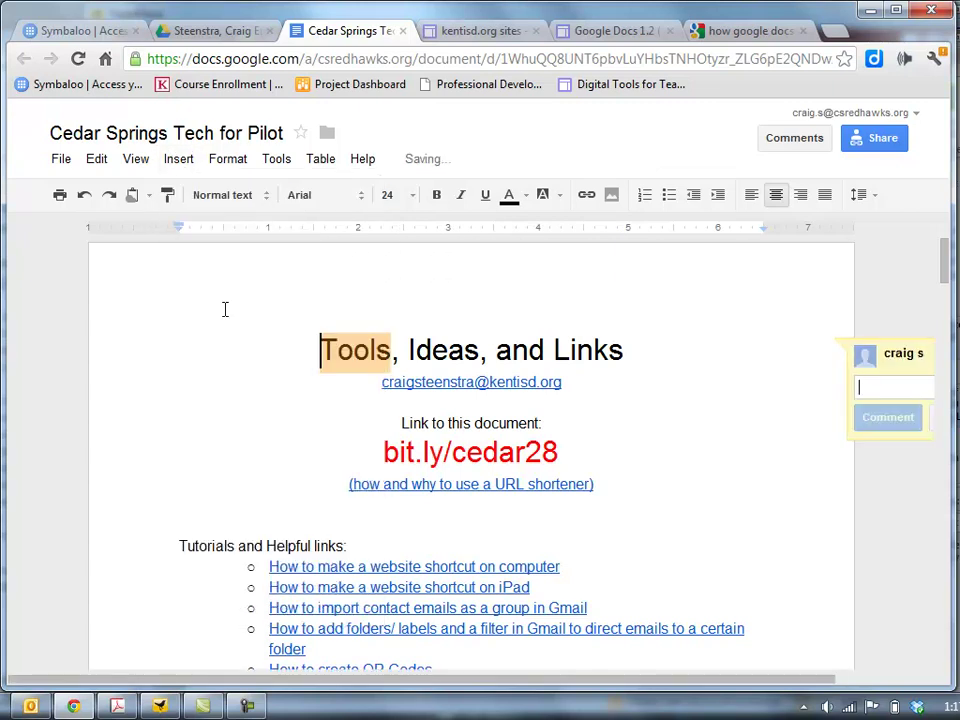
left_click(705, 522)
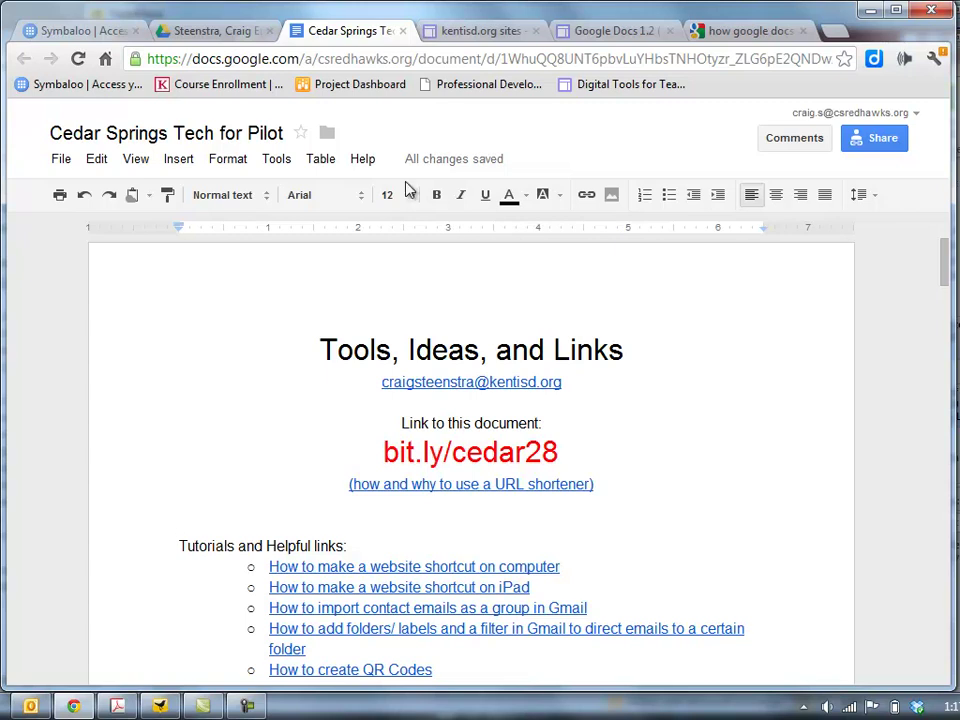
left_click(236, 34)
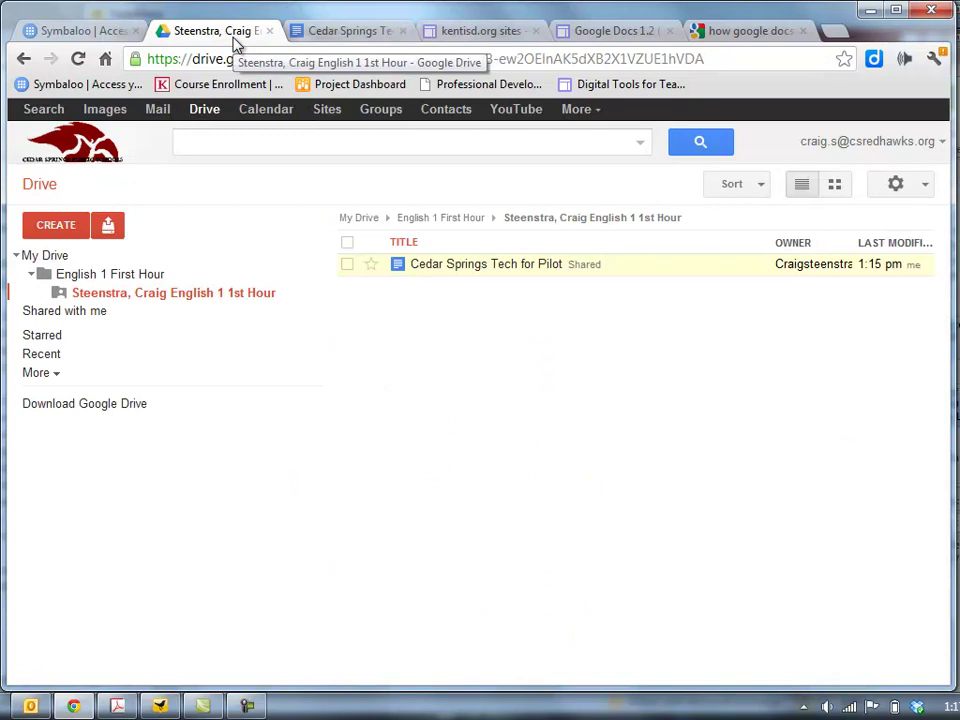
Drag Copy of Sustain ME Venn Diagram onto the shared 1st Hour folder in the sidebar
left_click(104, 276)
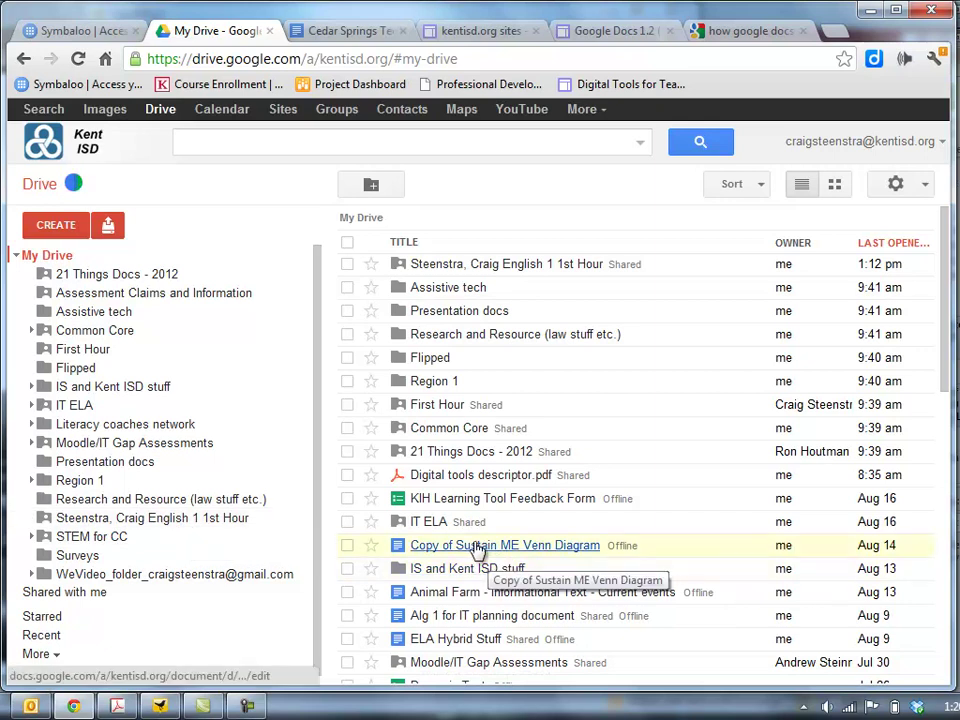
left_click_drag(477, 551, 84, 525)
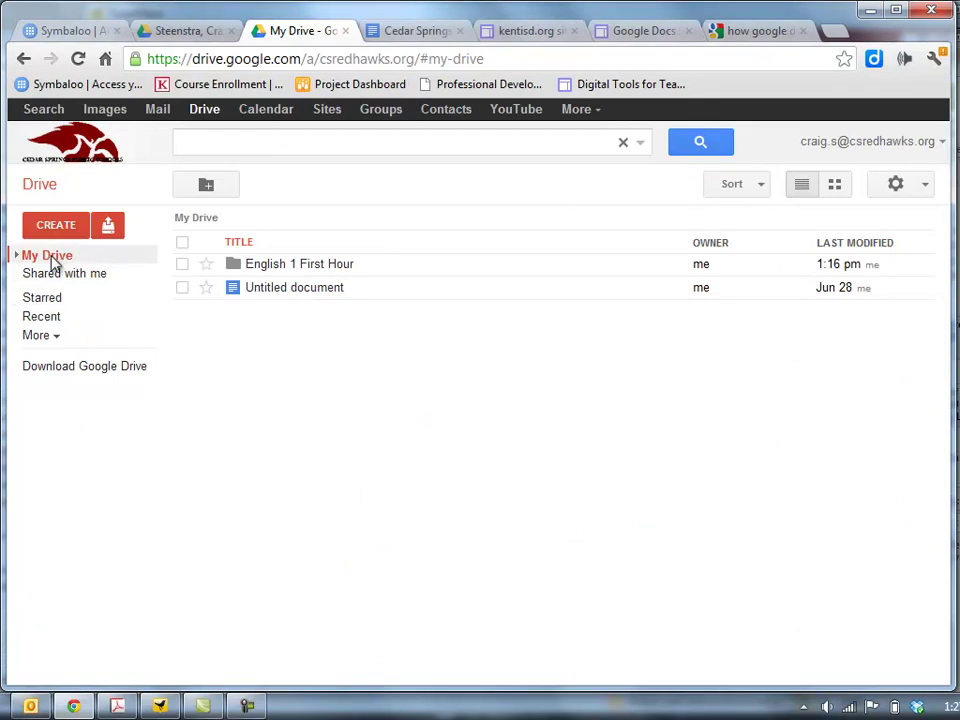
Expand My Drive and English 1 First Hour, dismiss the offline banner, and open the student's 1st Hour folder
left_click(17, 256)
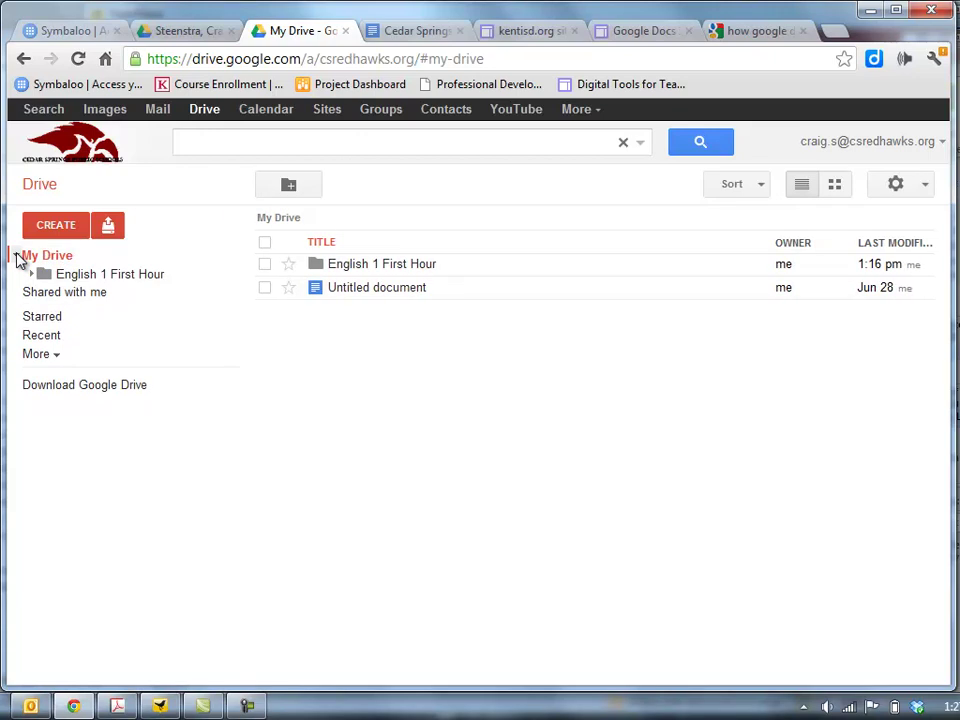
left_click(32, 275)
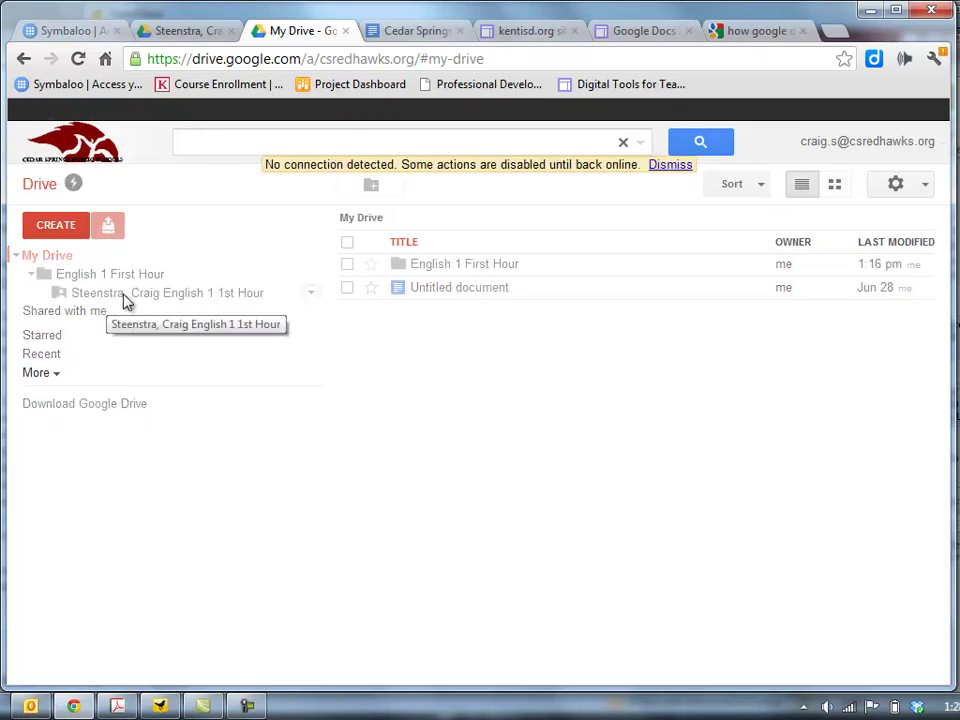
left_click(676, 166)
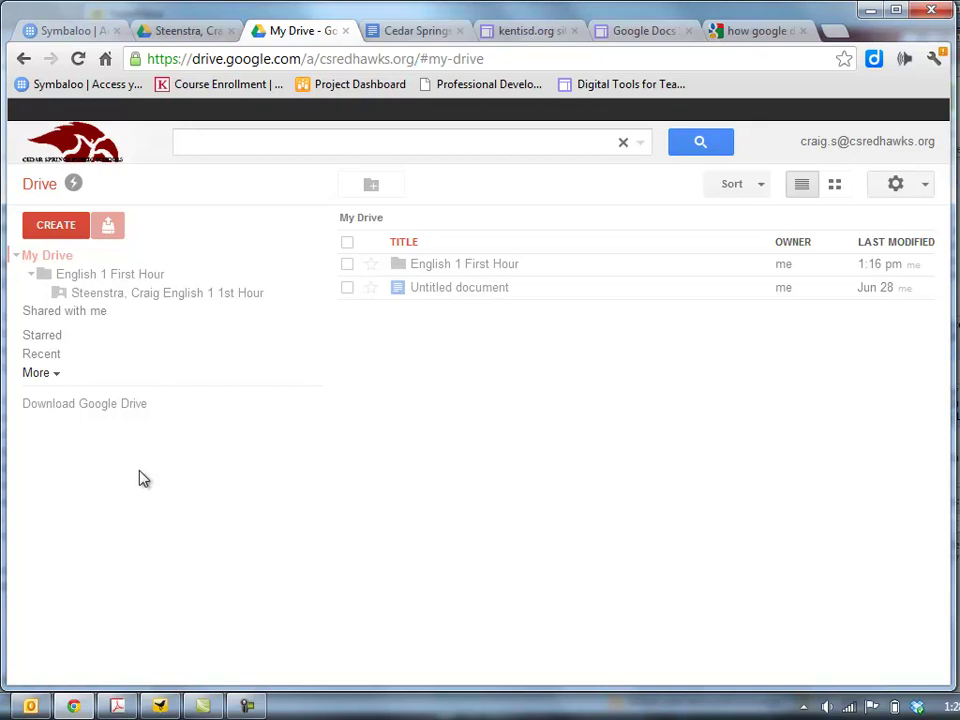
left_click(191, 296)
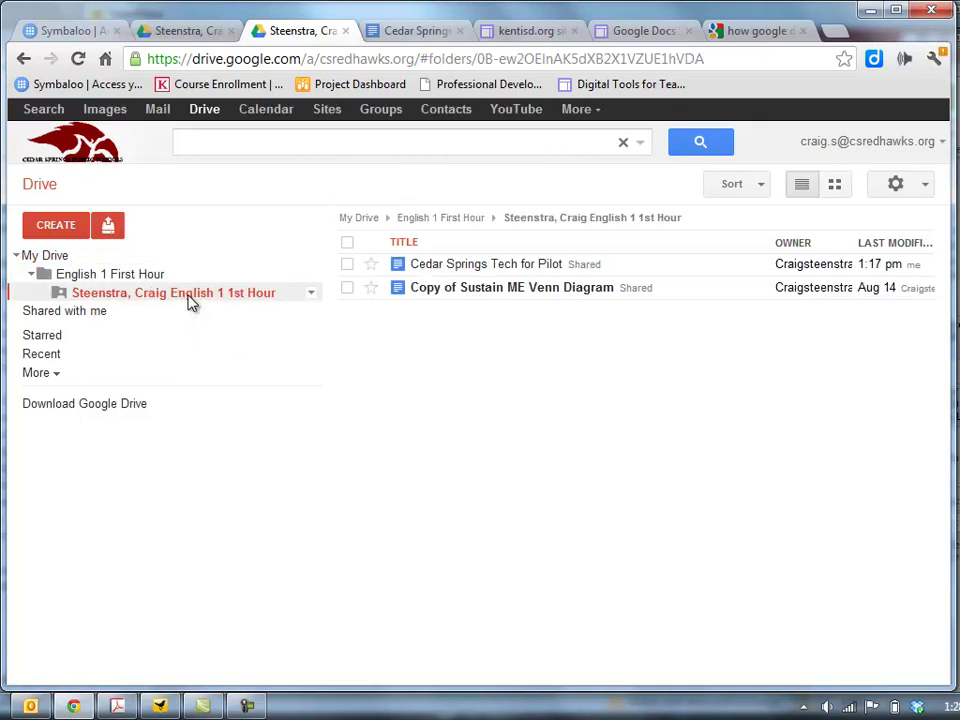
left_click(444, 299)
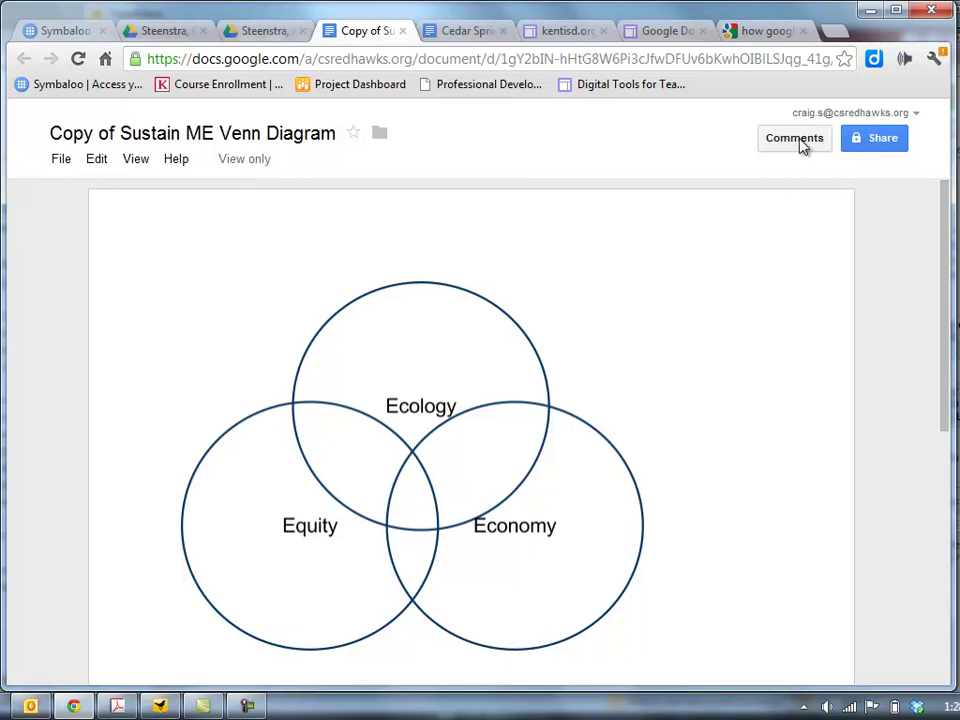
left_click(403, 32)
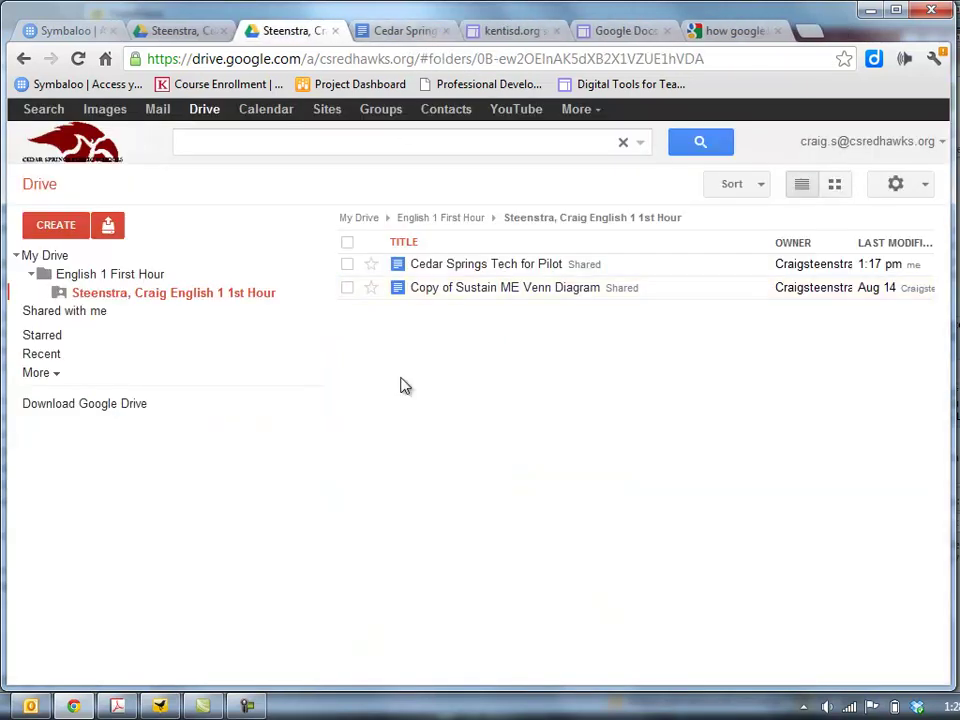